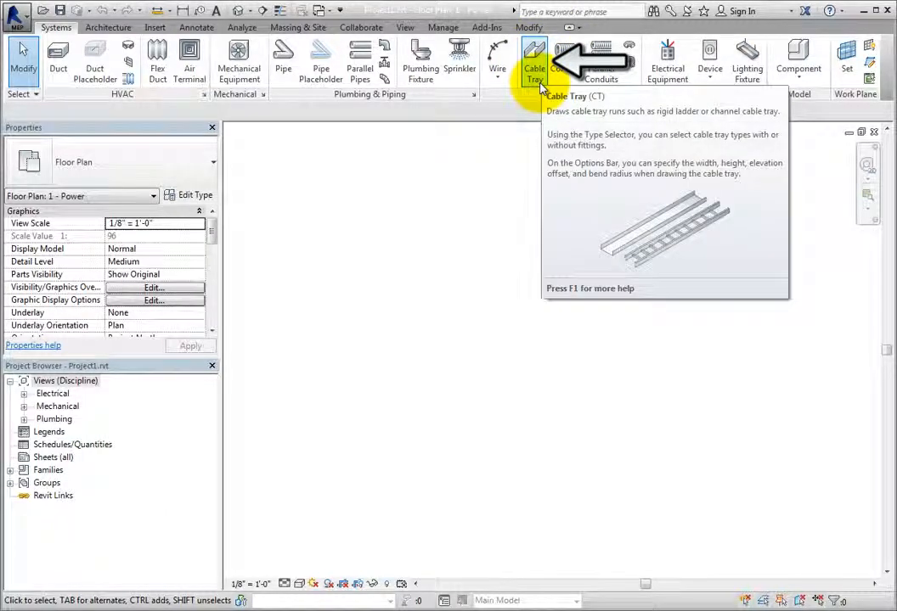
# Start the Cable Tray tool and review the available tray types with and without fittings, keeping Channel Cable Tray.
pyautogui.click(536, 80)
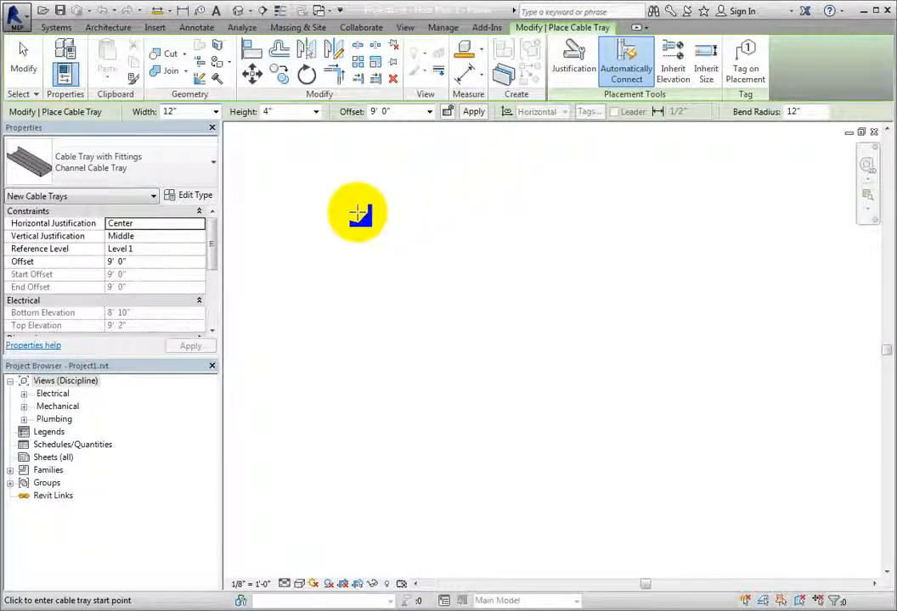
pyautogui.moveTo(215, 240); pyautogui.dragTo(214, 206)
pyautogui.click(213, 175)
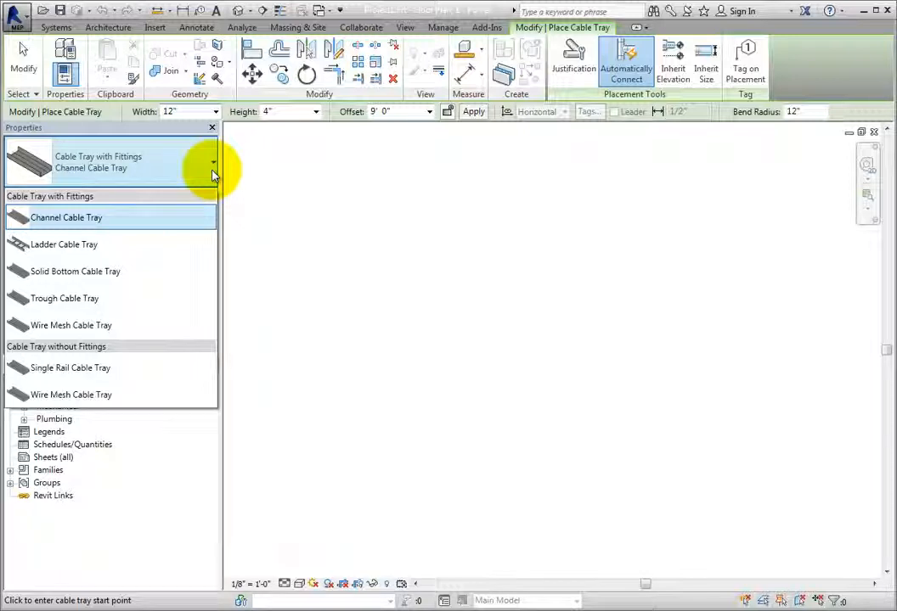
pyautogui.click(214, 175)
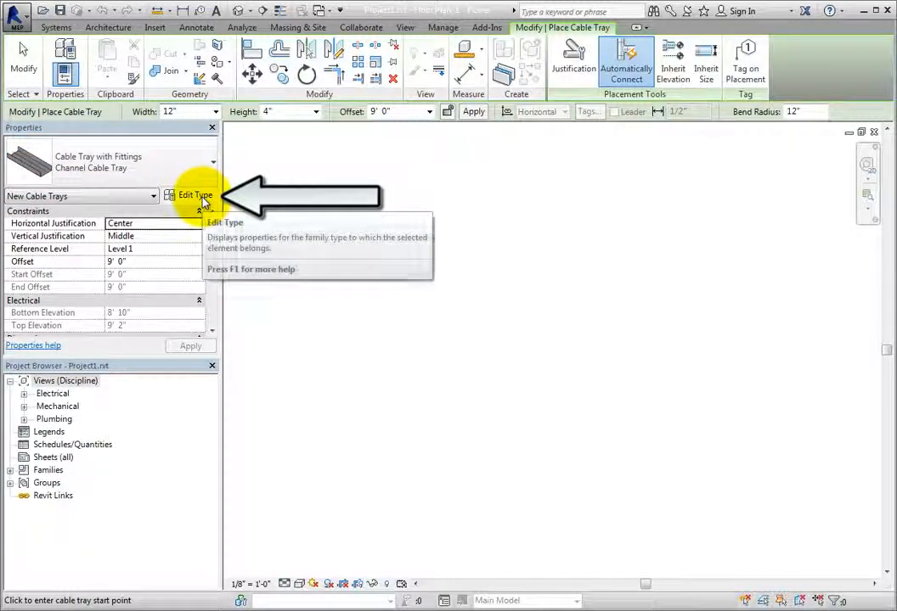
# Open the type properties of the Channel Cable Tray and review the selectable system families and types.
pyautogui.click(204, 196)
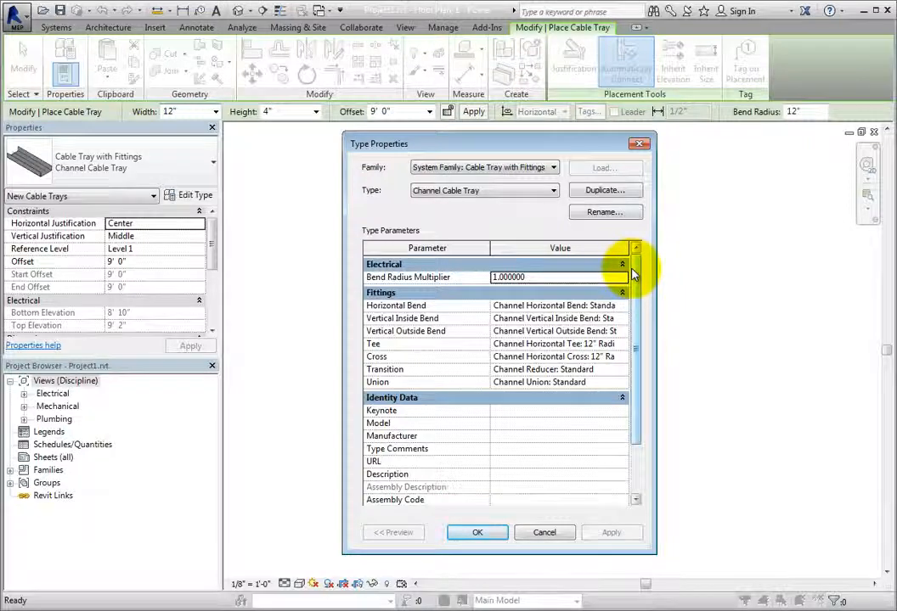
pyautogui.click(553, 168)
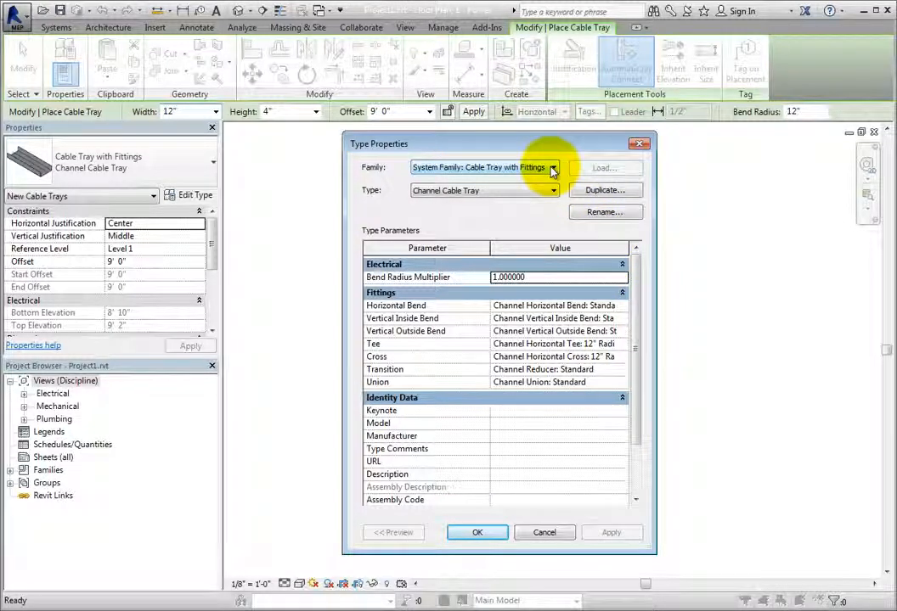
pyautogui.click(552, 170)
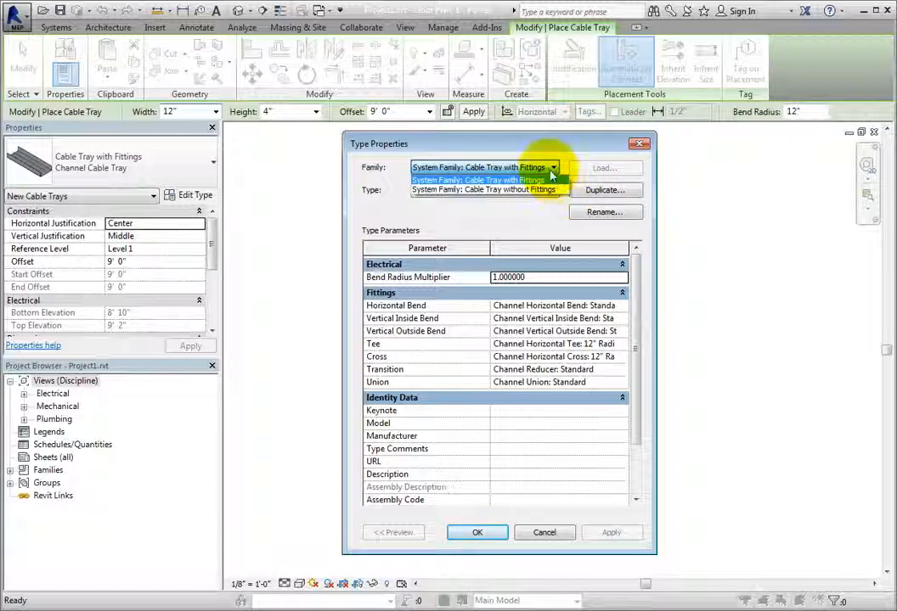
pyautogui.click(549, 173)
pyautogui.click(552, 195)
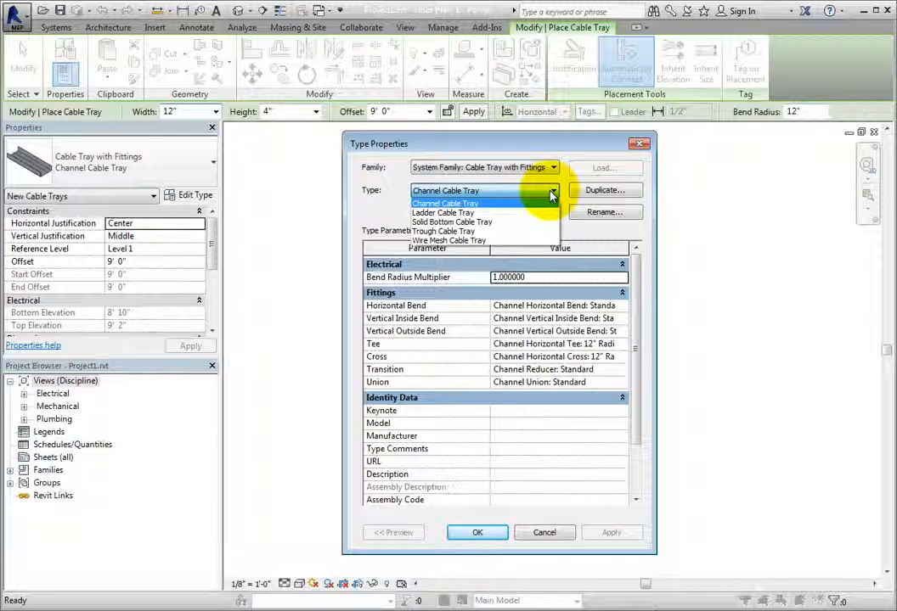
pyautogui.click(551, 194)
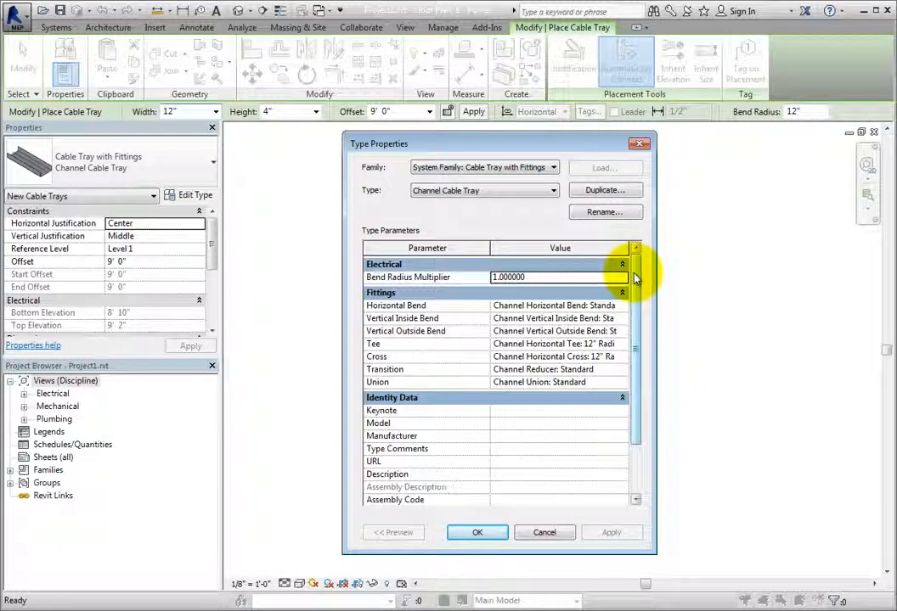
# Compare the type parameters of the Cable Tray without Fittings family with those of the Cable Tray with Fittings family.
pyautogui.moveTo(635, 278)
pyautogui.mouseDown()
pyautogui.moveTo(635, 335)
pyautogui.moveTo(637, 271)
pyautogui.mouseUp()
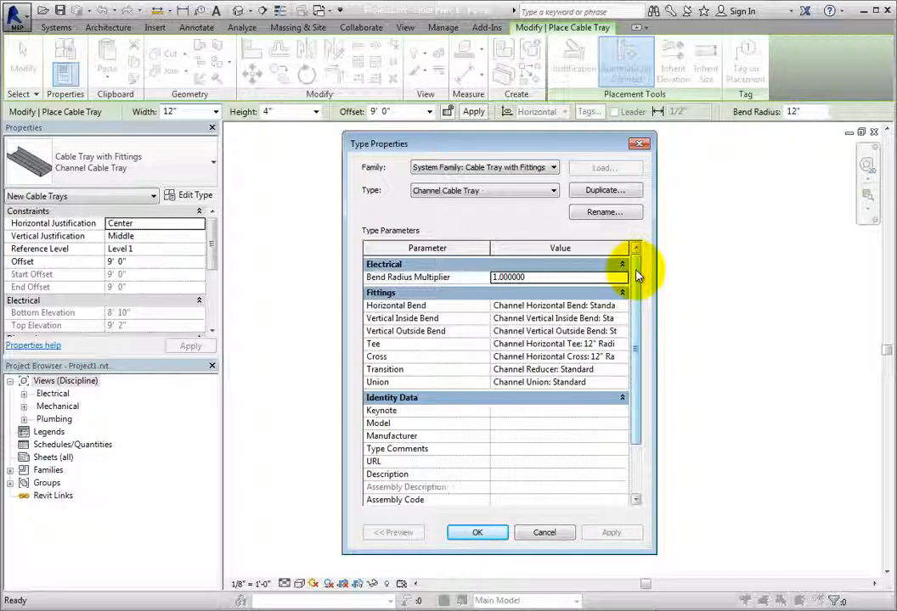
pyautogui.click(553, 168)
pyautogui.click(548, 190)
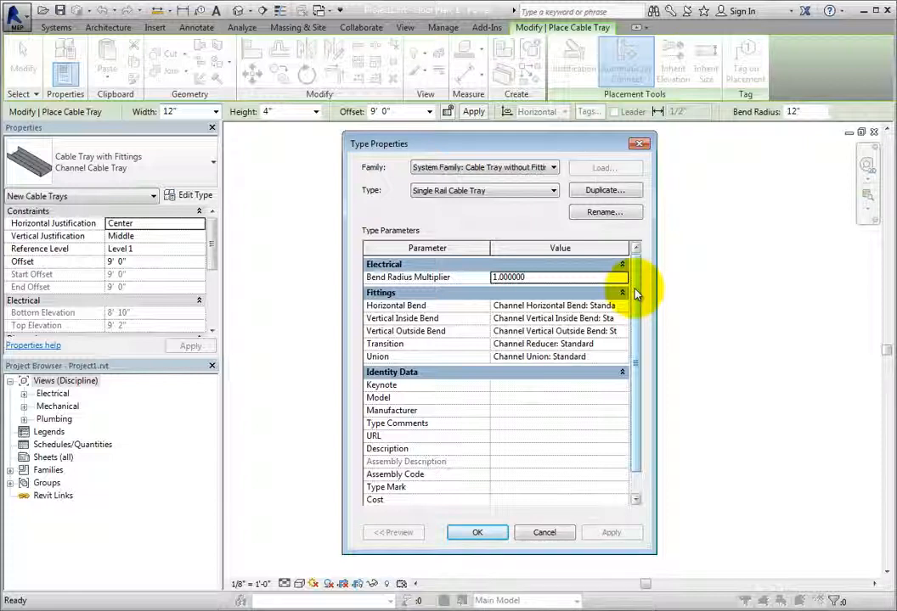
pyautogui.click(553, 167)
pyautogui.click(553, 188)
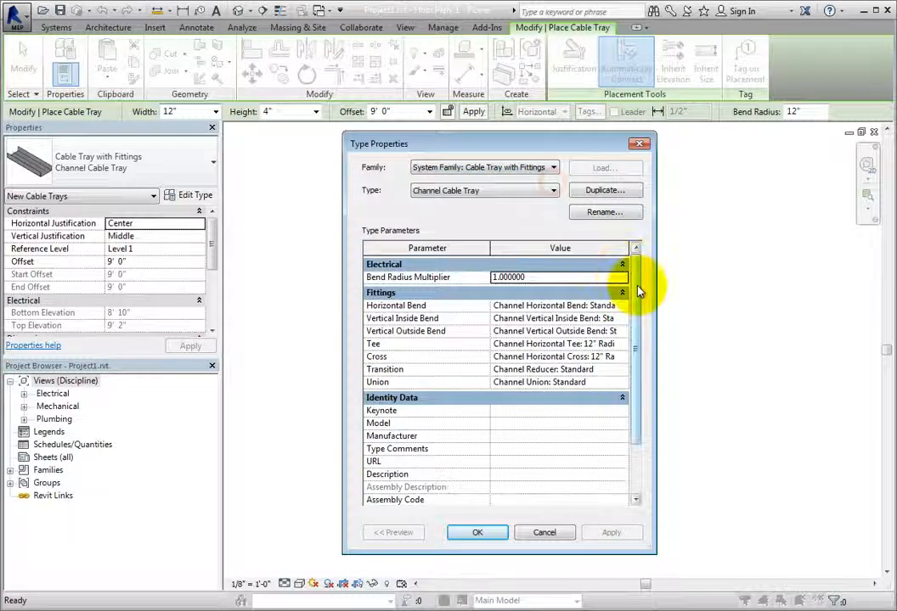
# Examine the fitting choices offered for the Channel Cable Tray's Horizontal Bend and Tee parameters.
pyautogui.click(613, 305)
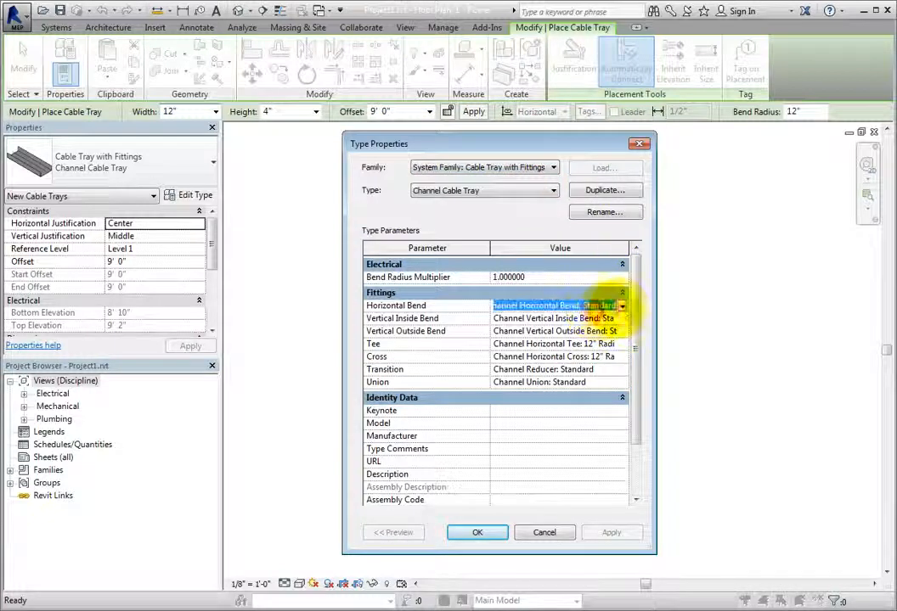
pyautogui.click(621, 307)
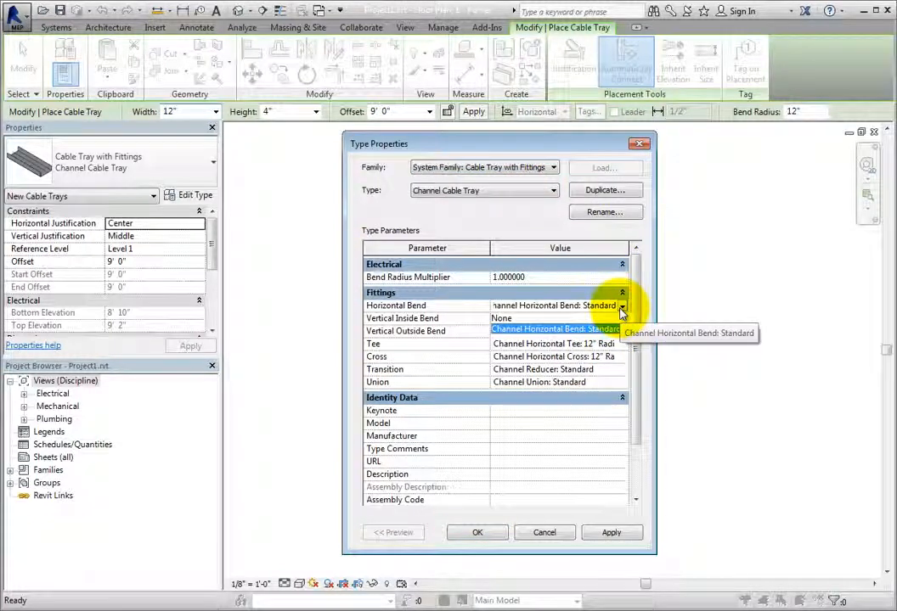
pyautogui.click(621, 311)
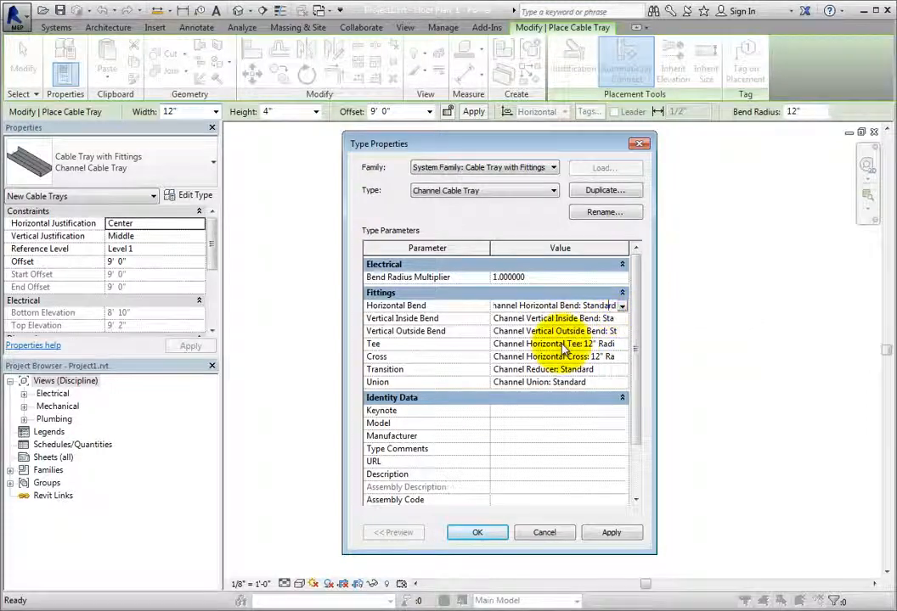
pyautogui.click(560, 344)
pyautogui.click(621, 344)
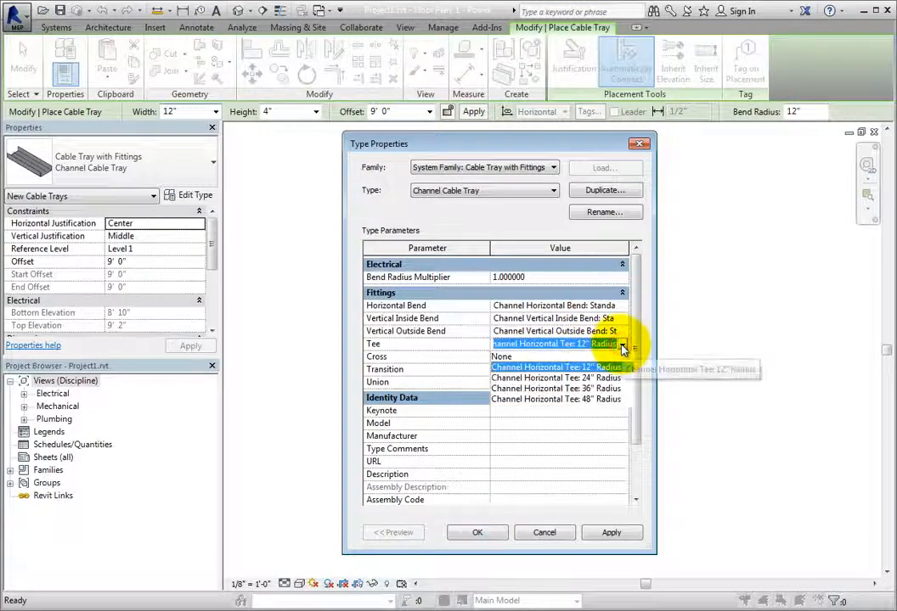
pyautogui.click(622, 344)
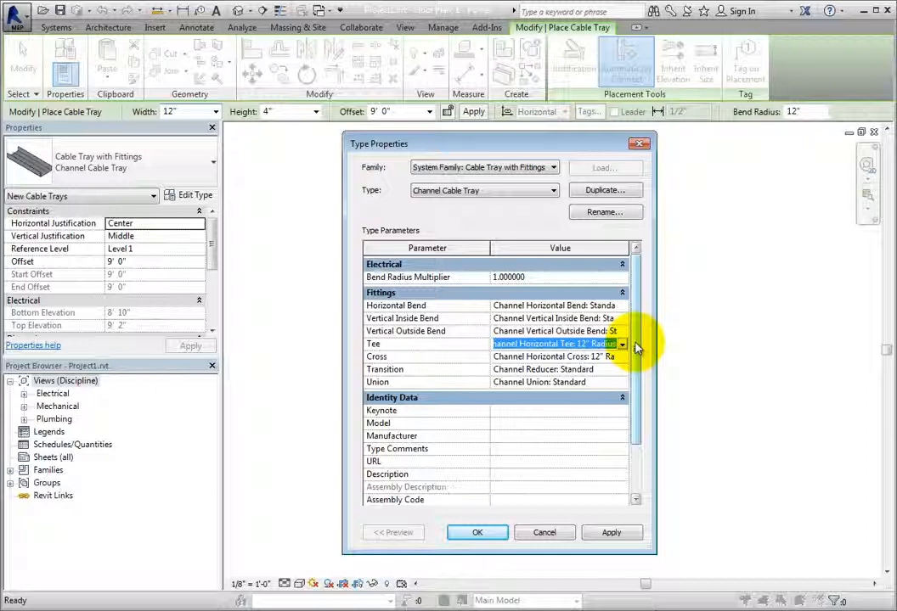
# Review the Identity Data parameters, including Model and Manufacturer, and close the type properties without saving changes.
pyautogui.moveTo(635, 346); pyautogui.dragTo(641, 403)
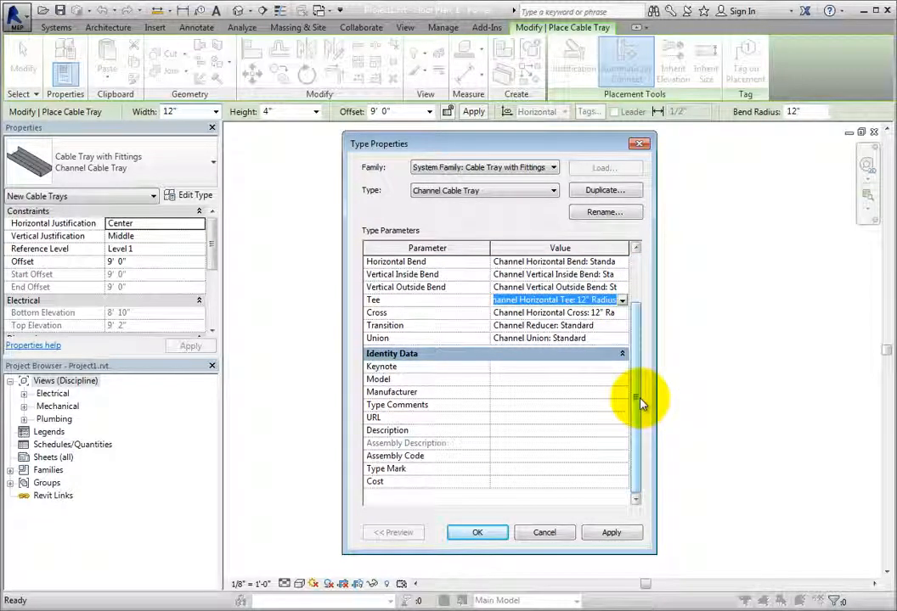
pyautogui.click(551, 381)
pyautogui.click(552, 392)
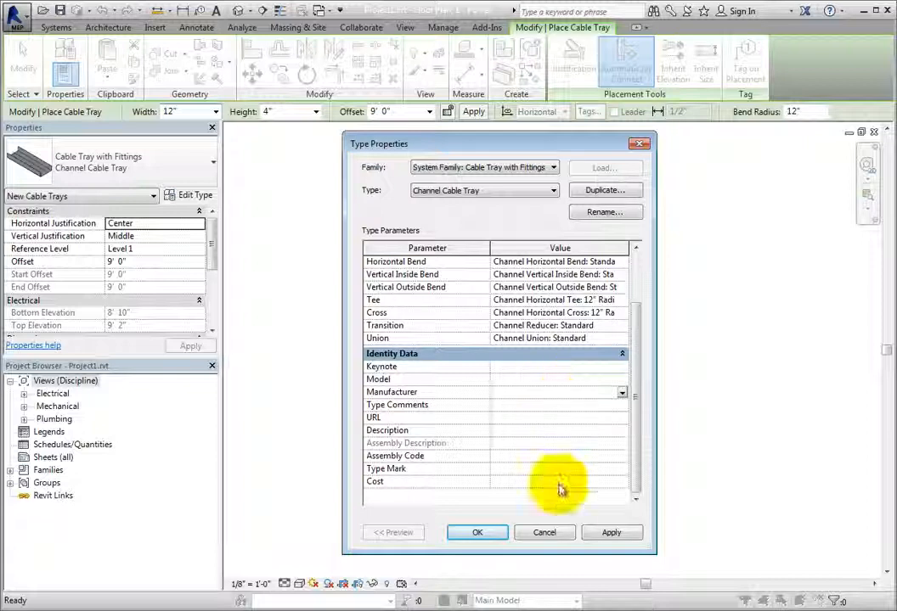
pyautogui.click(550, 533)
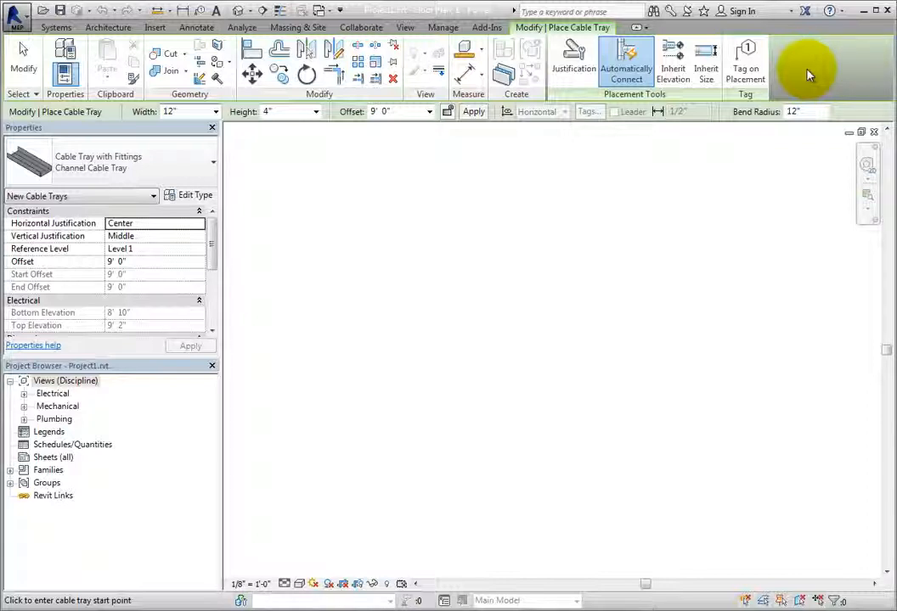
# Examine the horizontal and vertical justification options and horizontal offset for cable tray placement, then cancel the justification settings.
pyautogui.click(575, 78)
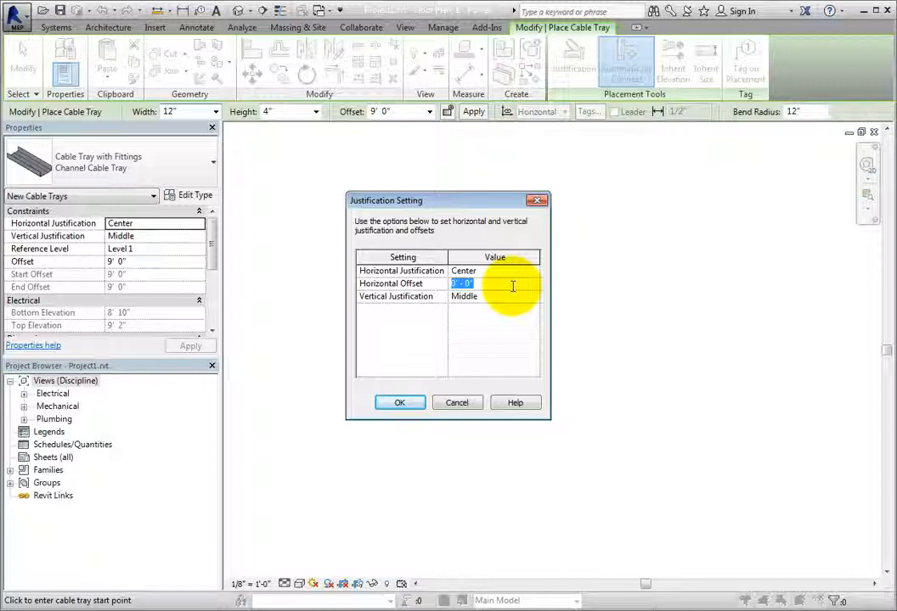
pyautogui.click(503, 272)
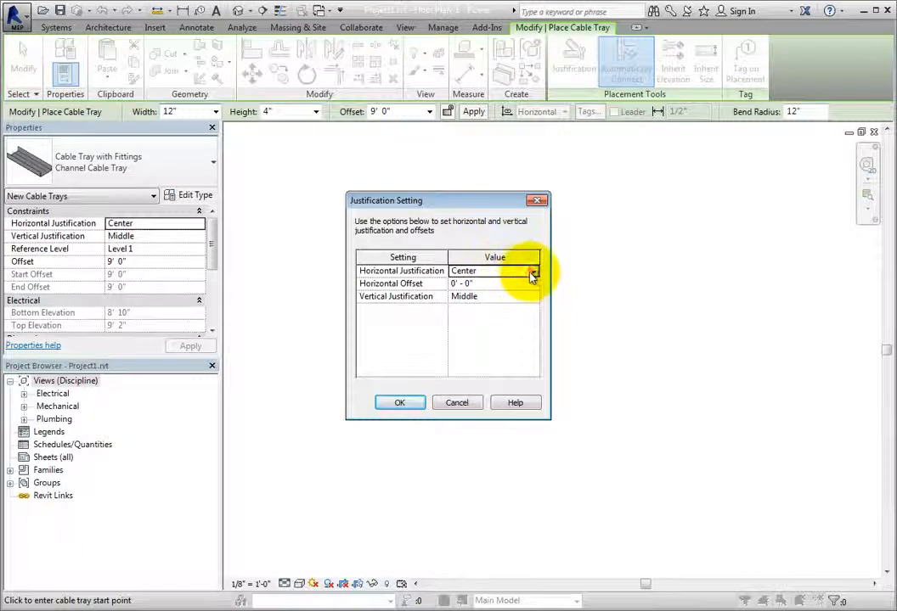
pyautogui.click(531, 272)
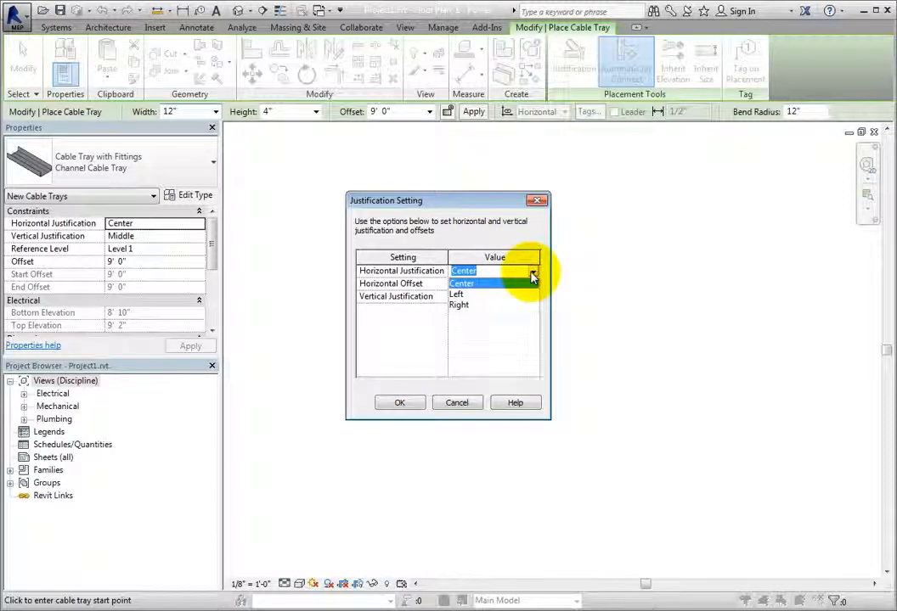
pyautogui.click(520, 283)
pyautogui.click(531, 296)
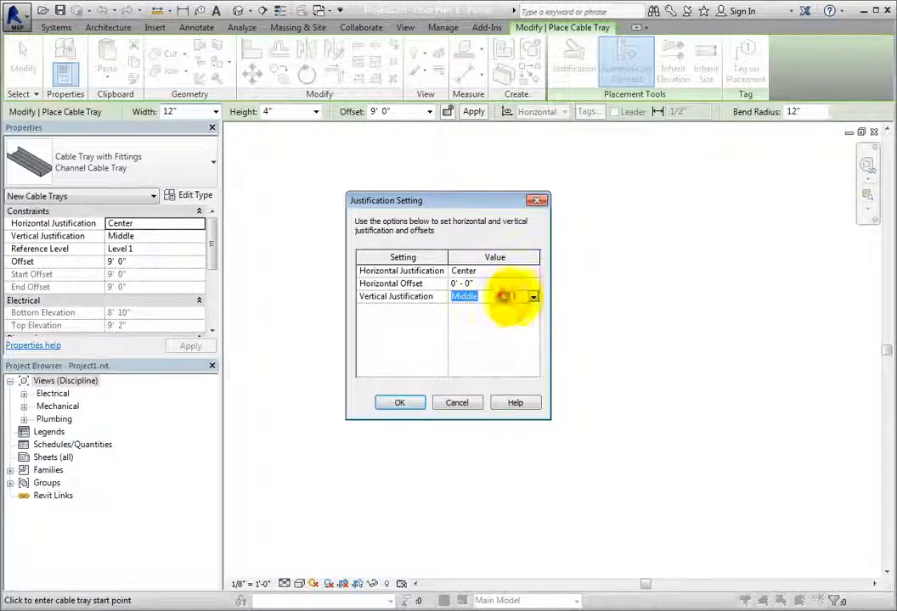
pyautogui.click(533, 297)
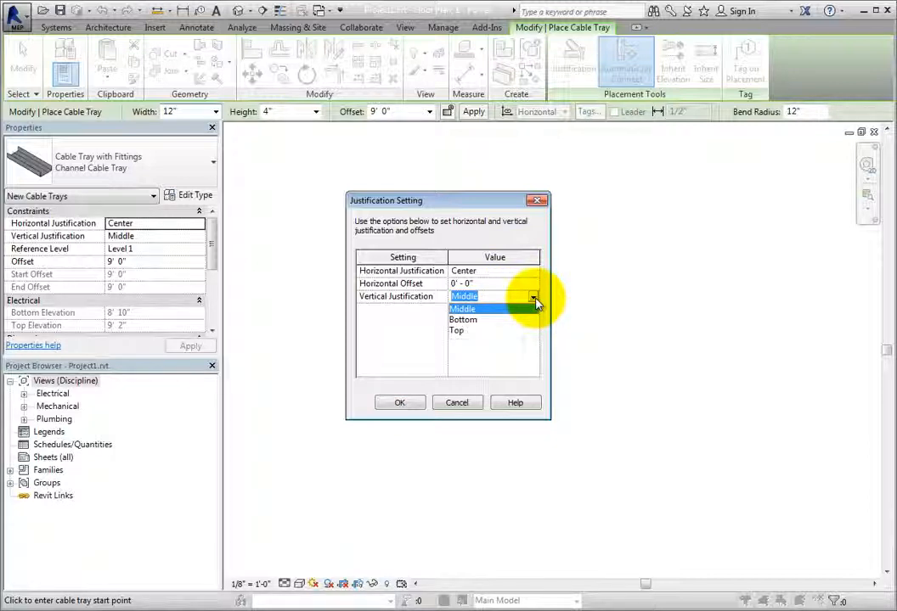
pyautogui.click(535, 303)
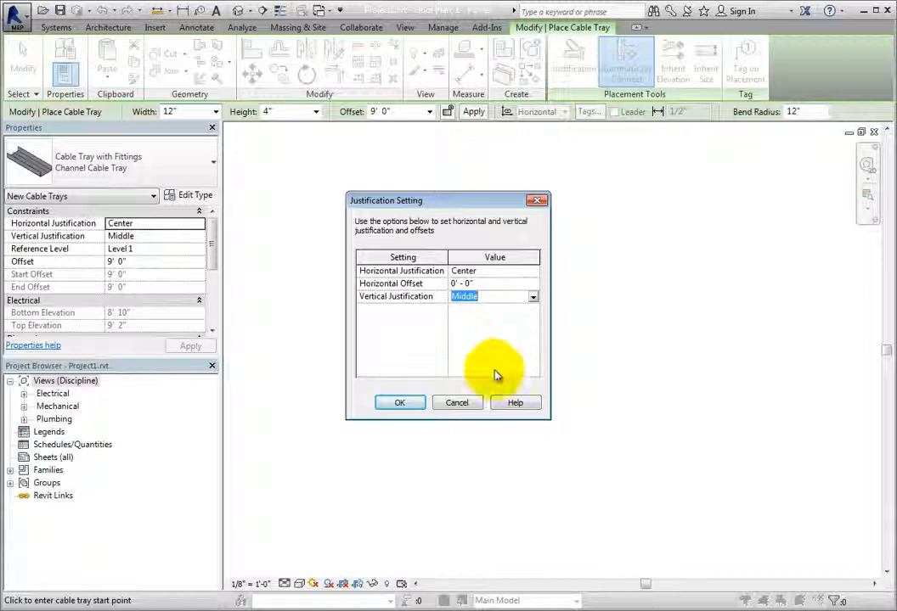
pyautogui.click(459, 402)
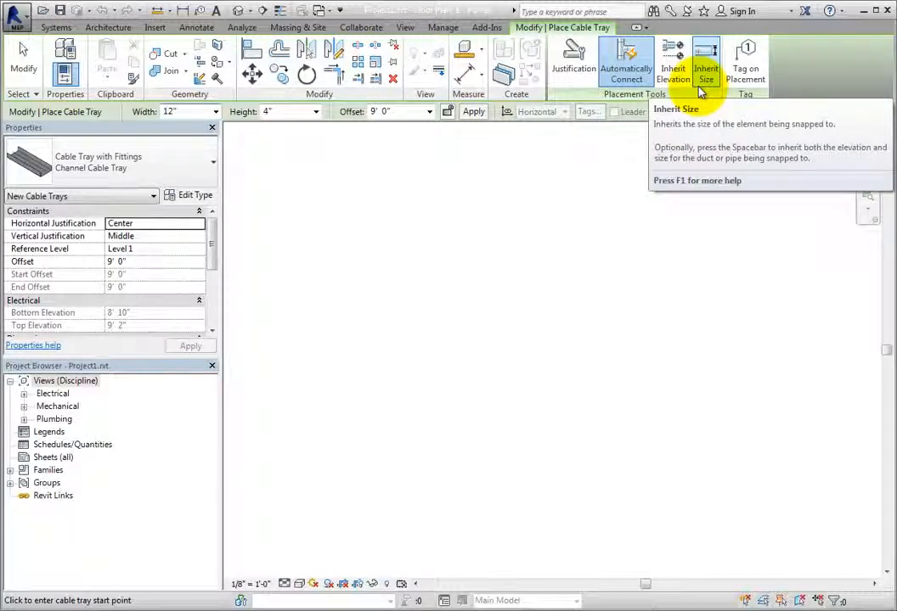
# Turn on Tag on Placement for new cable trays and keep the tag orientation set to Horizontal.
pyautogui.click(748, 75)
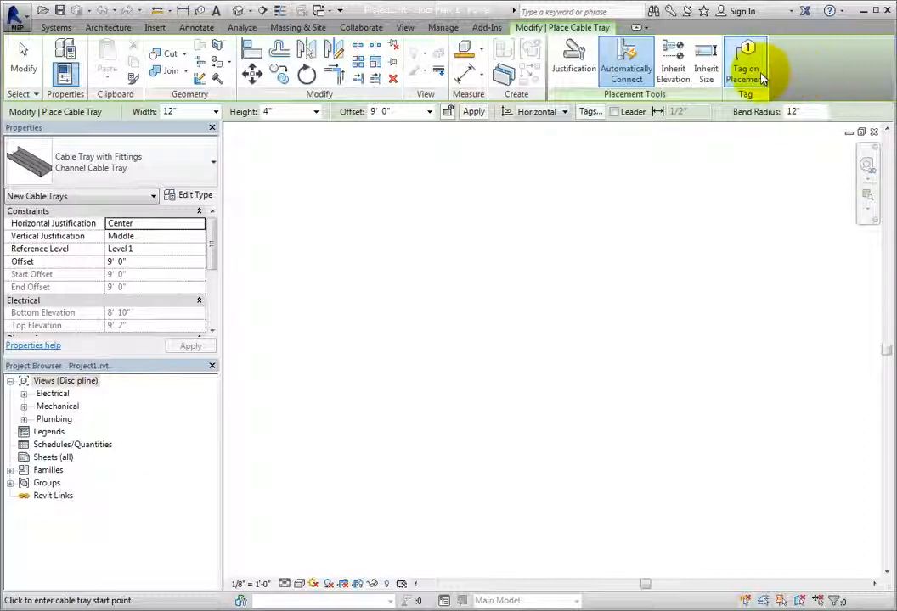
pyautogui.click(765, 78)
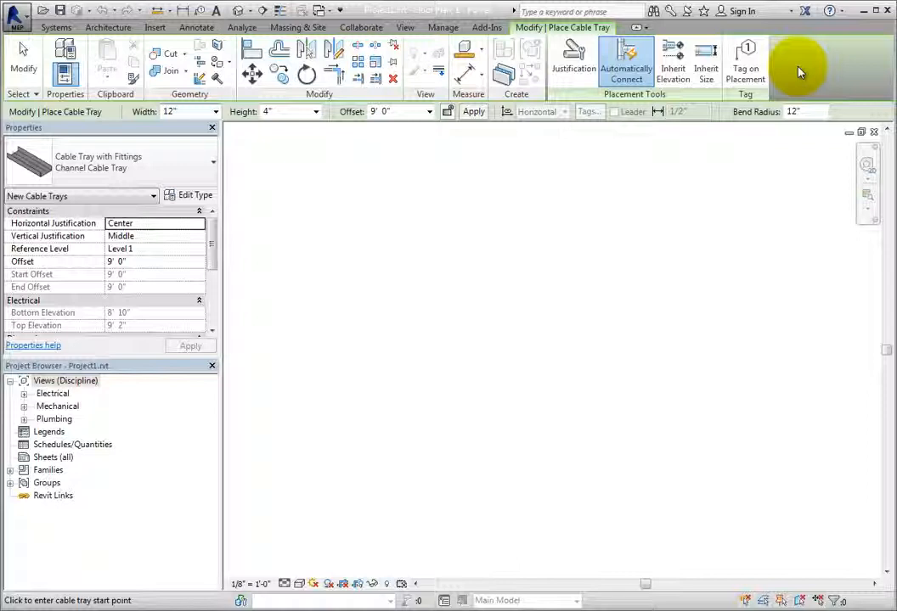
pyautogui.click(750, 80)
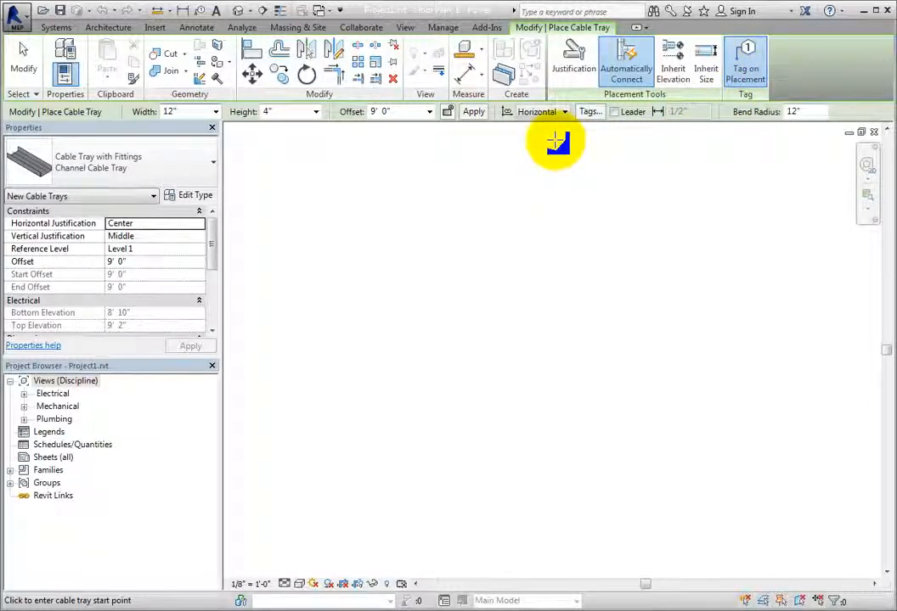
pyautogui.click(563, 113)
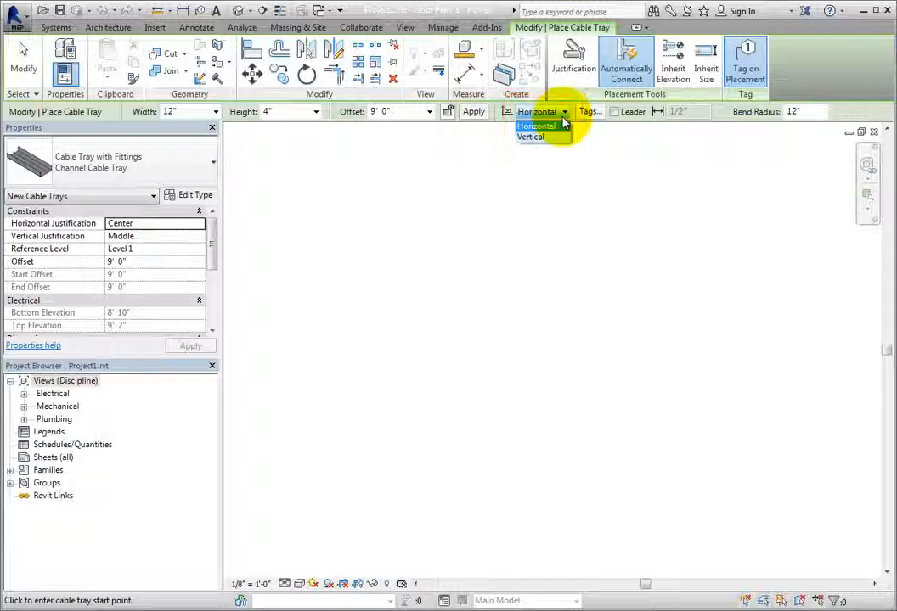
pyautogui.click(564, 124)
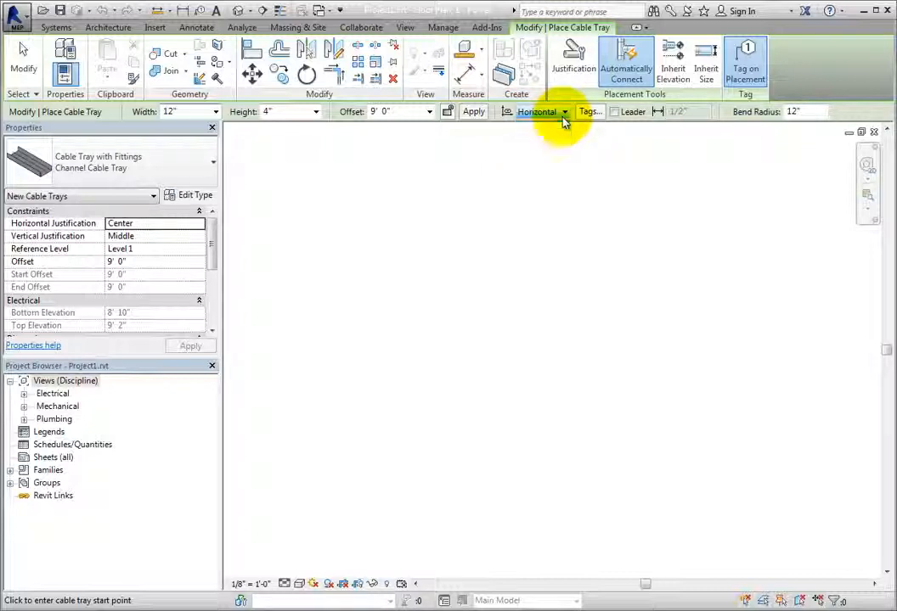
# Check which loaded tag families are available for the Cable Trays category and close the tag list without changes.
pyautogui.click(587, 111)
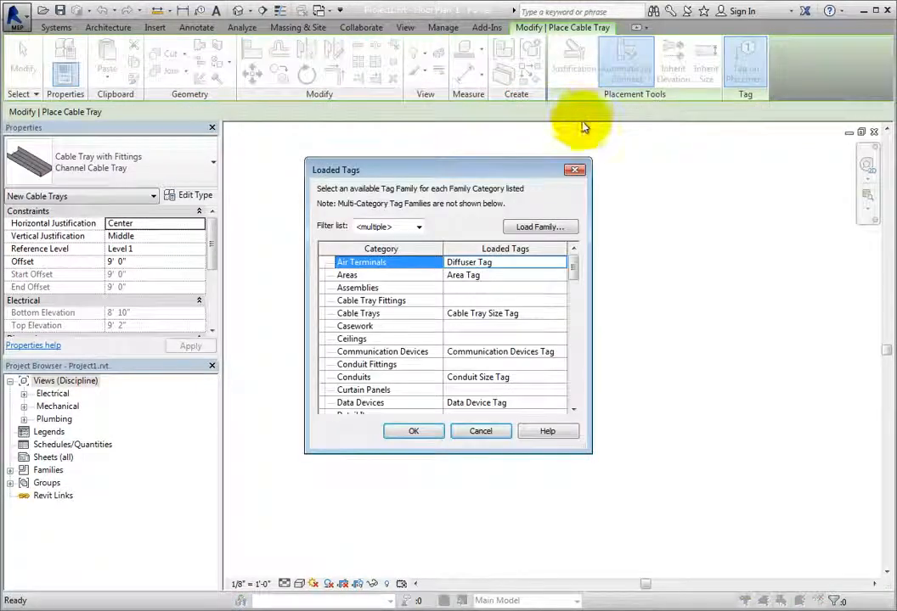
pyautogui.click(542, 313)
pyautogui.click(559, 315)
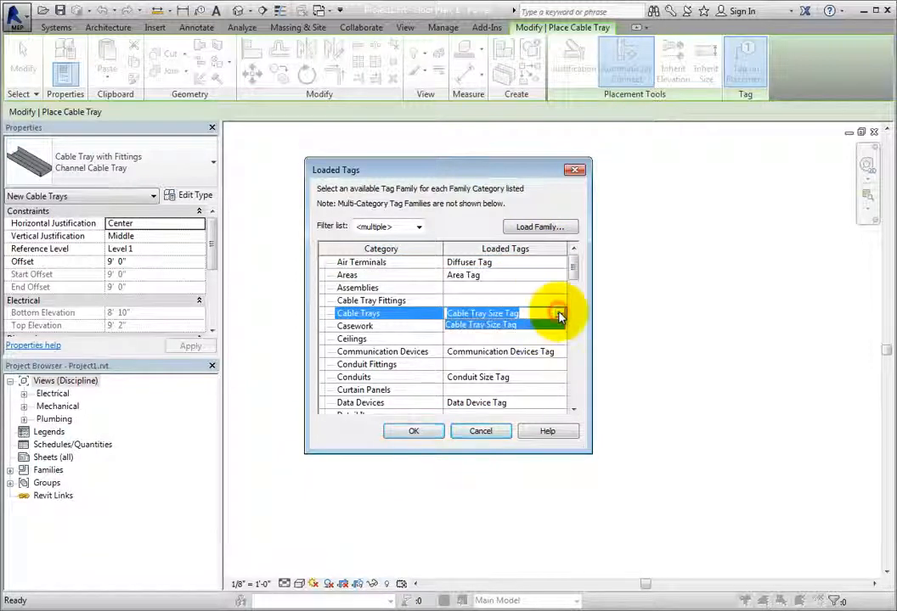
pyautogui.click(559, 316)
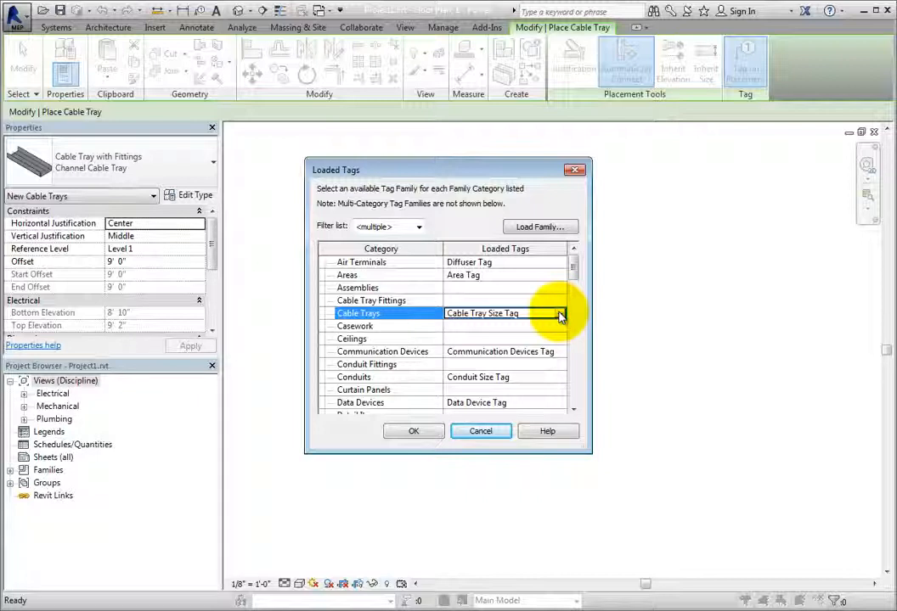
pyautogui.click(502, 437)
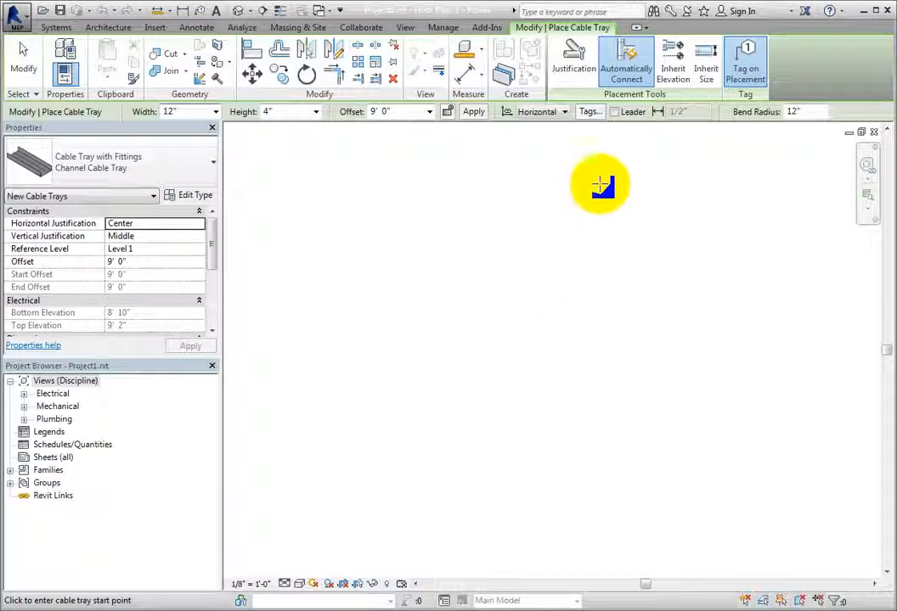
# Check the tag leader option and its leader length setting, leaving the leader turned off for new cable trays.
pyautogui.click(613, 112)
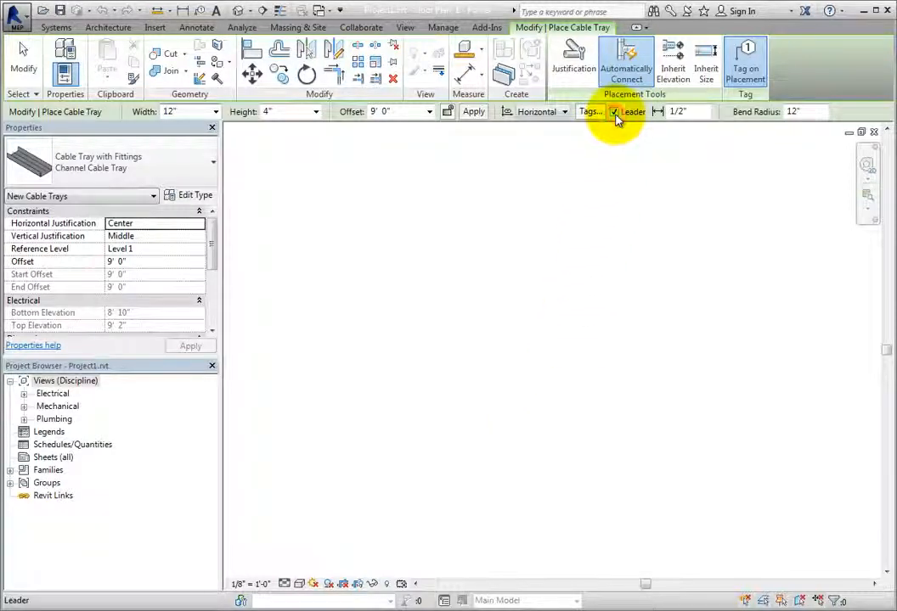
pyautogui.doubleClick(675, 111)
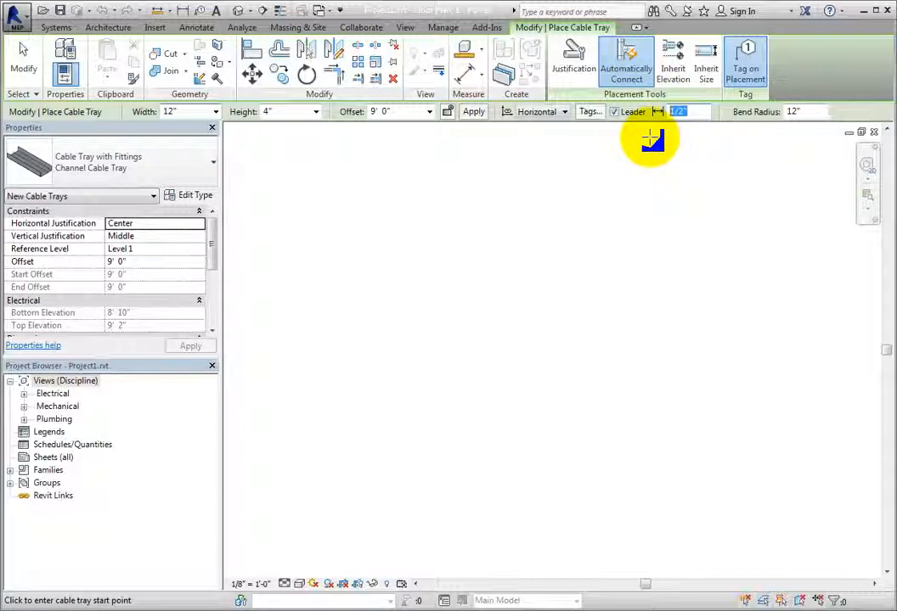
pyautogui.click(614, 112)
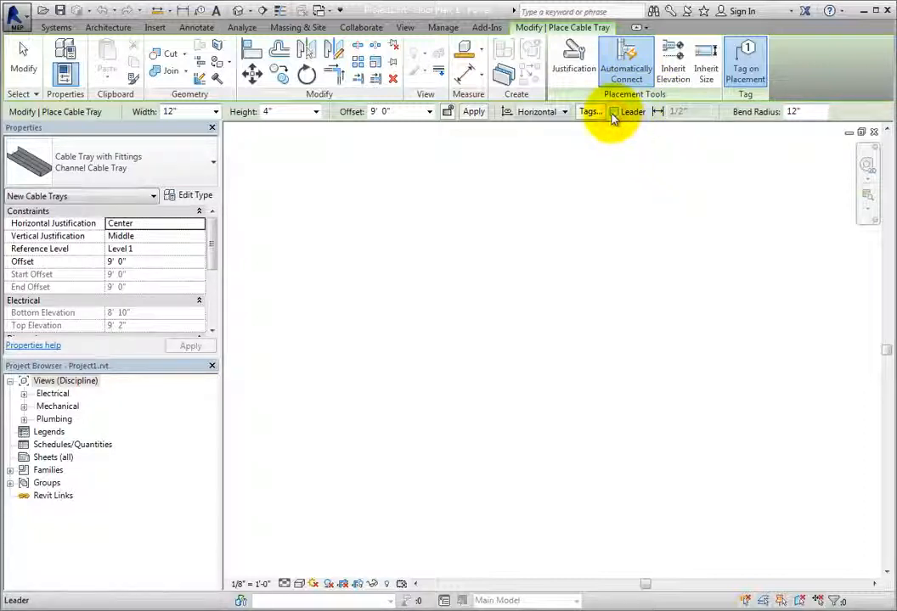
# Review the available width and height sizes, the offset and the reference level for new cable trays without changing them.
pyautogui.click(216, 112)
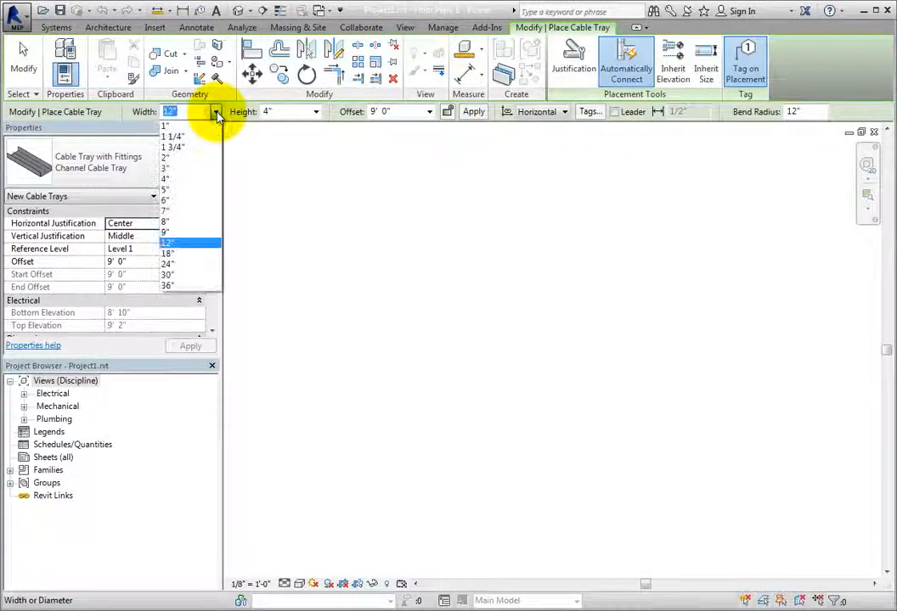
pyautogui.click(217, 112)
pyautogui.click(315, 112)
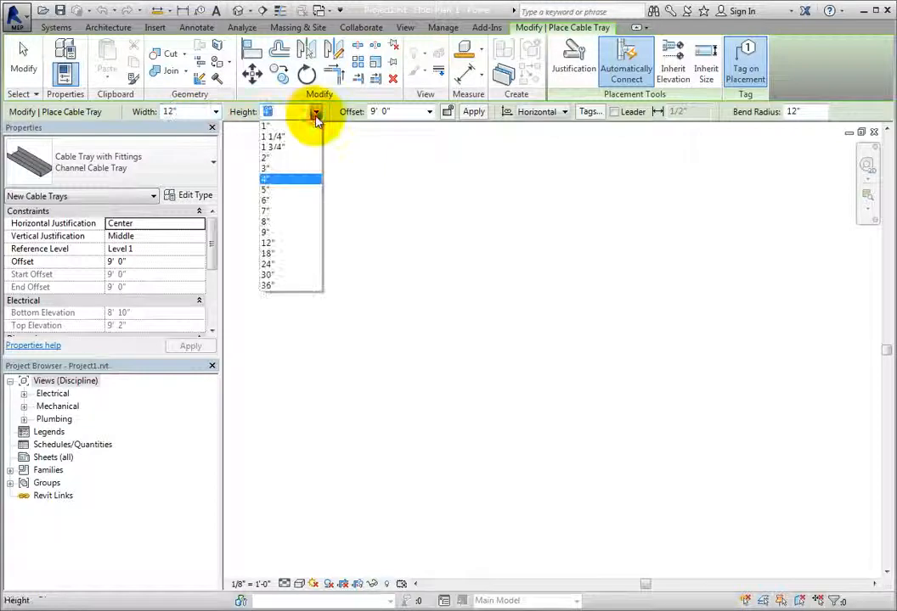
pyautogui.click(315, 114)
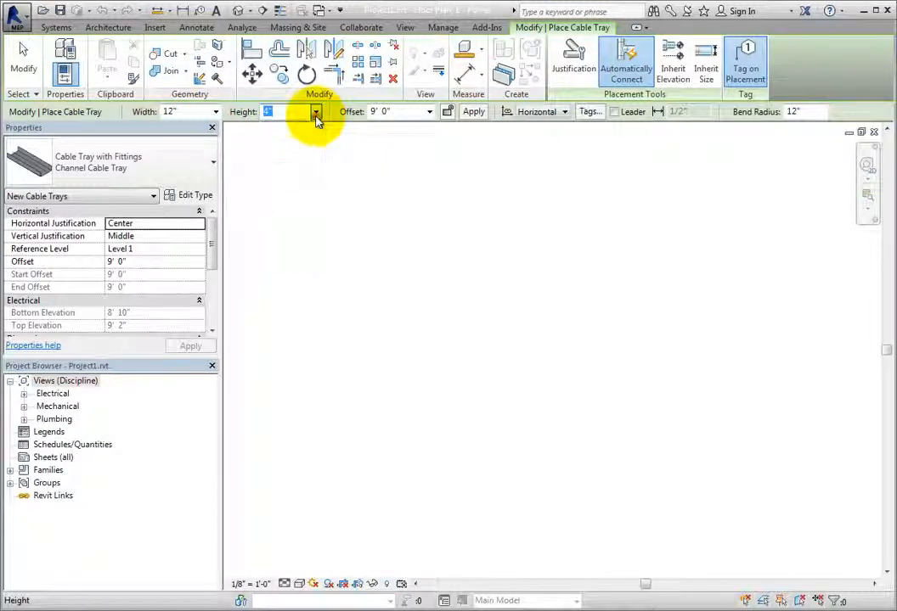
pyautogui.click(416, 113)
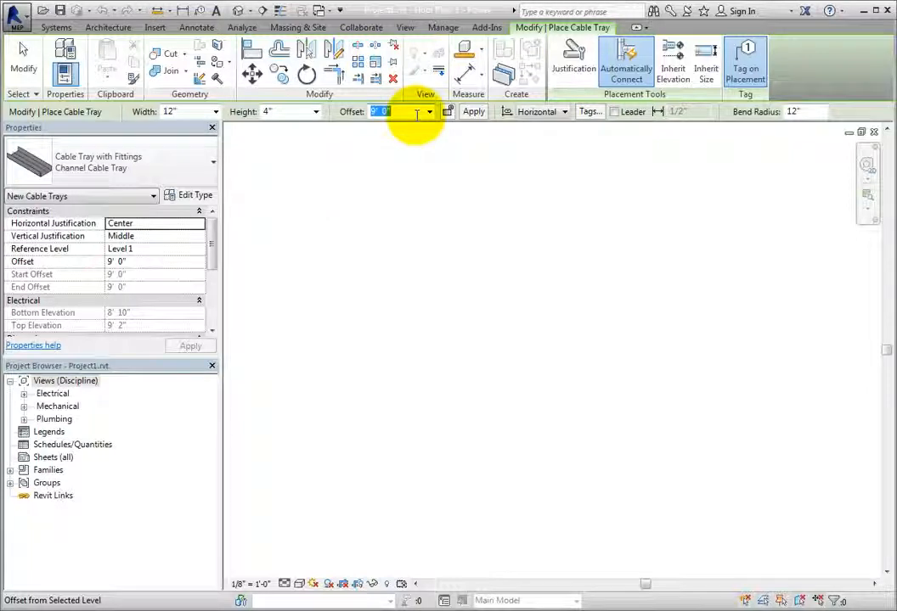
pyautogui.click(168, 259)
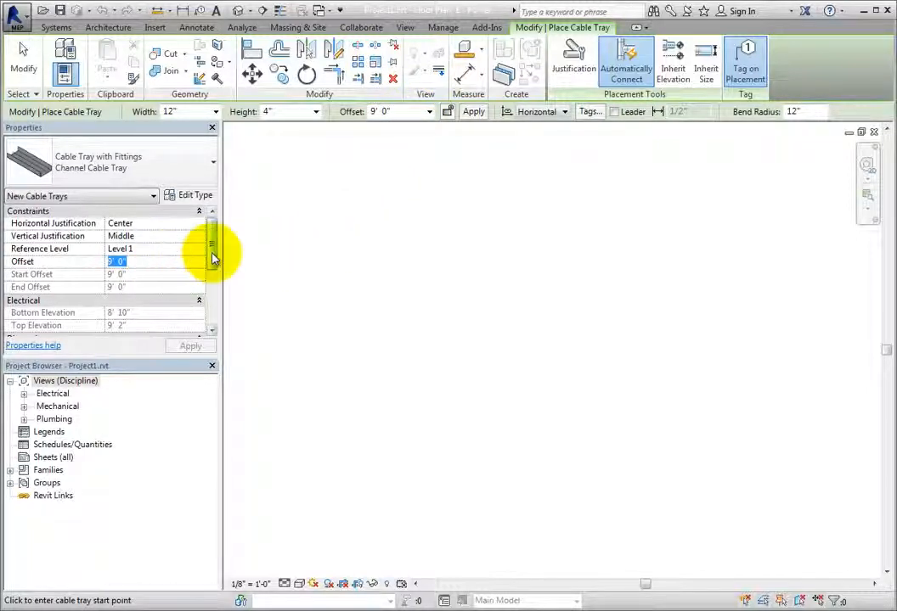
pyautogui.moveTo(213, 256)
pyautogui.mouseDown()
pyautogui.moveTo(215, 311)
pyautogui.moveTo(214, 255)
pyautogui.mouseUp()
pyautogui.click(169, 250)
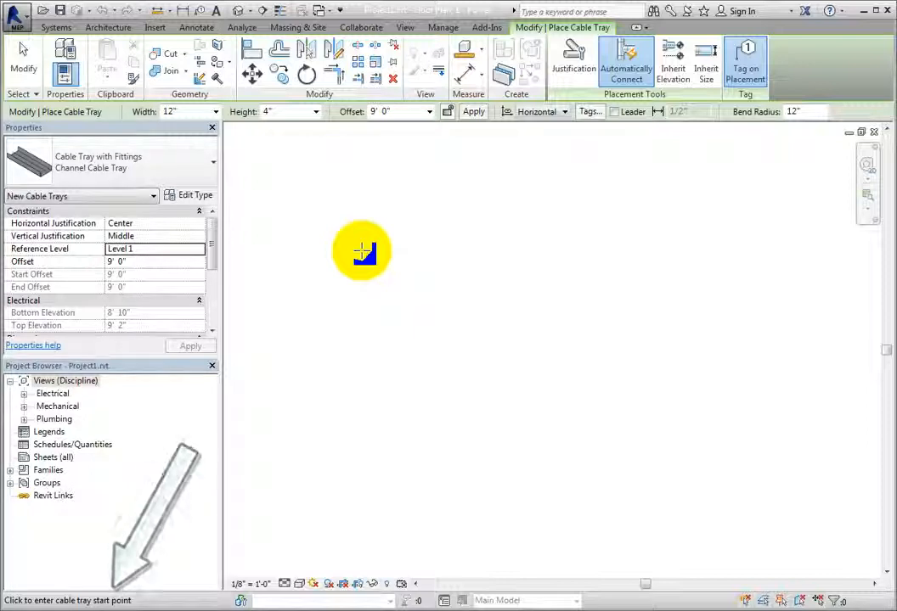
# Draw an L-shaped Channel Cable Tray run going 30' horizontally to the right and about 22' straight down, and end the run.
pyautogui.click(326, 320)
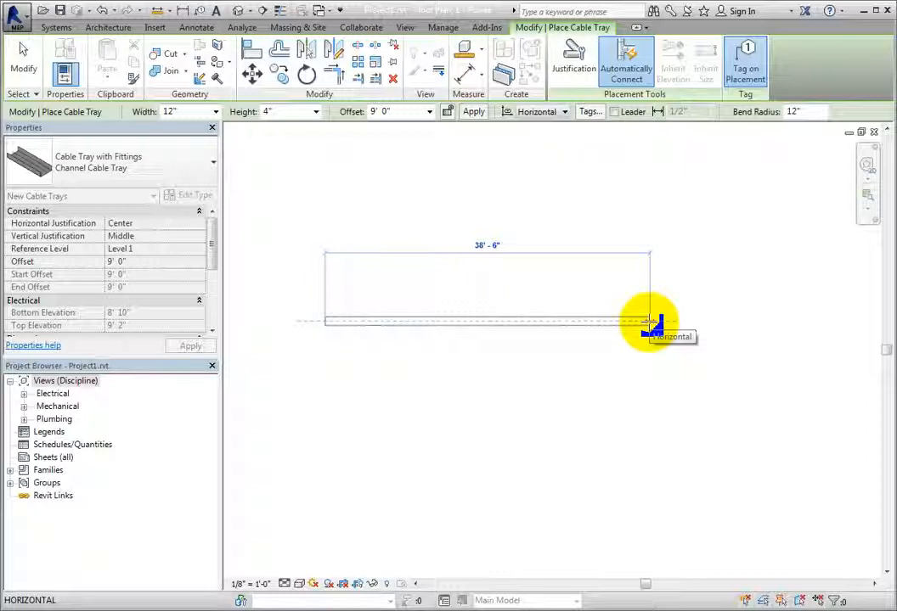
pyautogui.write('30')
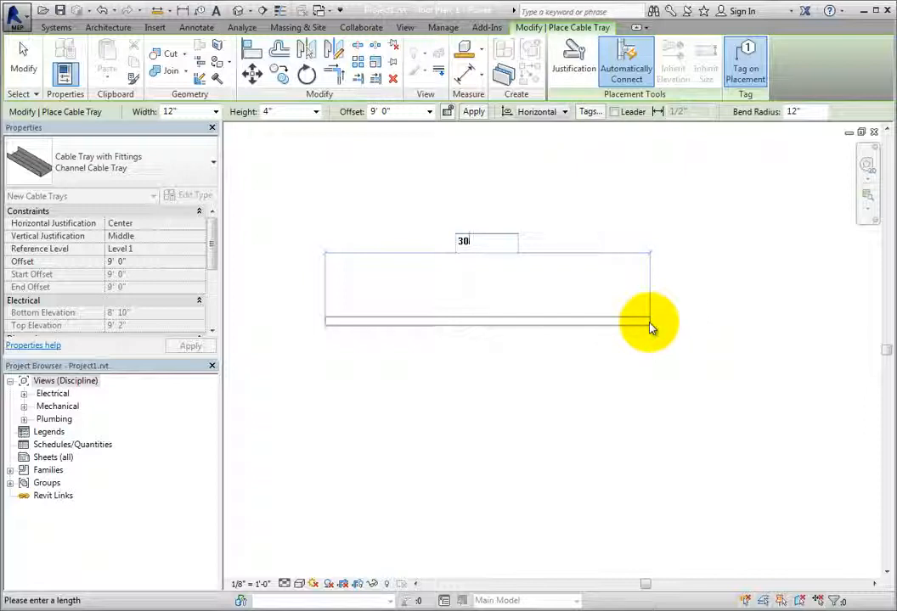
pyautogui.press('Return')
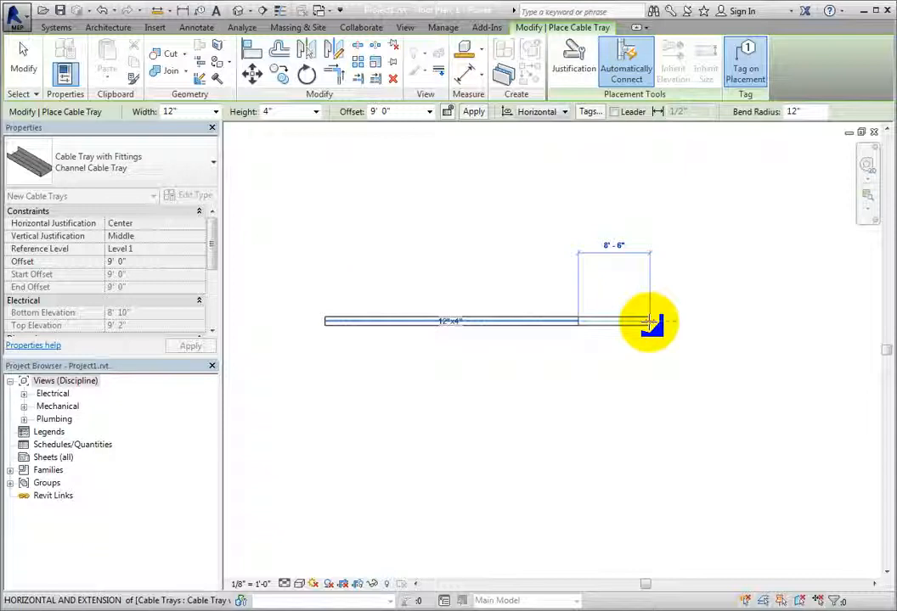
pyautogui.moveTo(573, 395); pyautogui.dragTo(600, 287, button='middle')
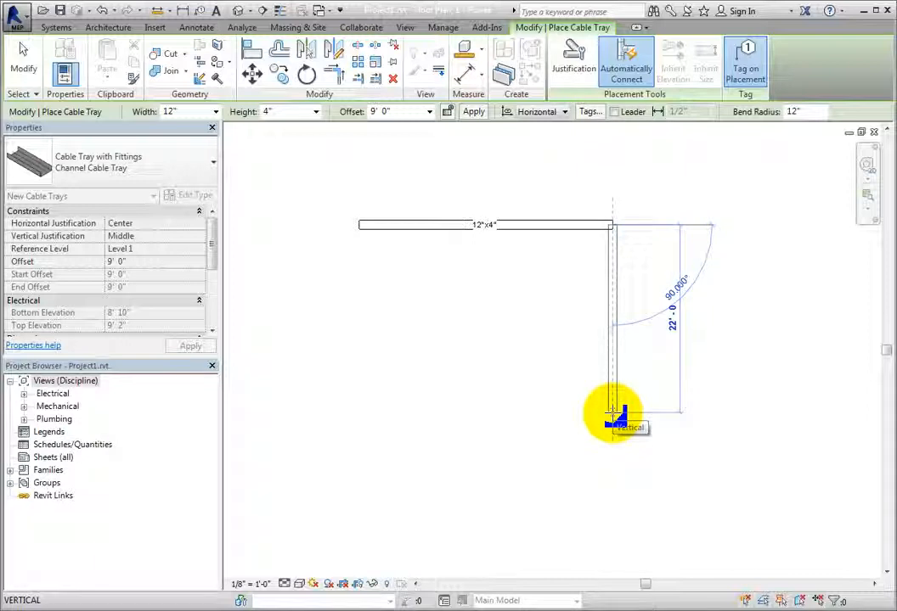
pyautogui.click(613, 414)
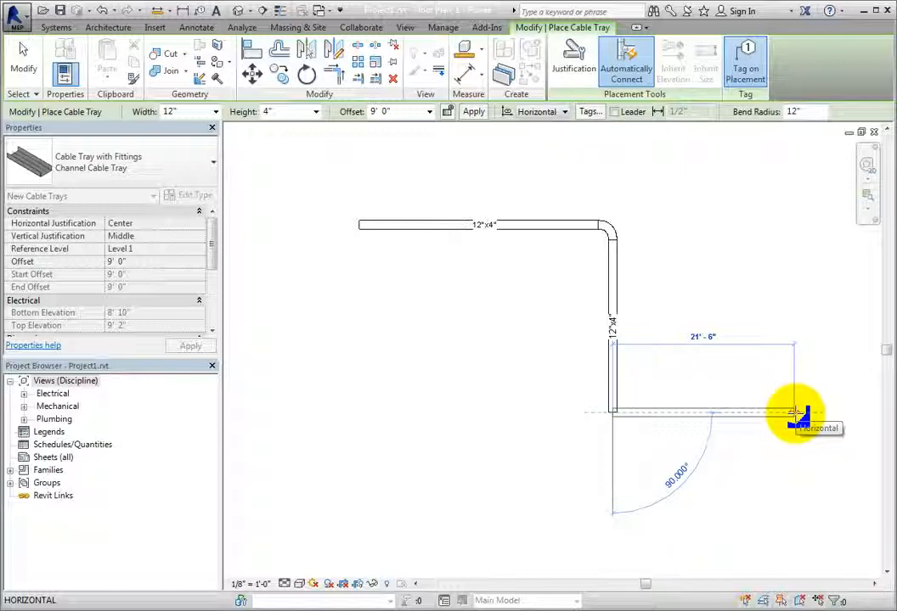
pyautogui.press('Escape')
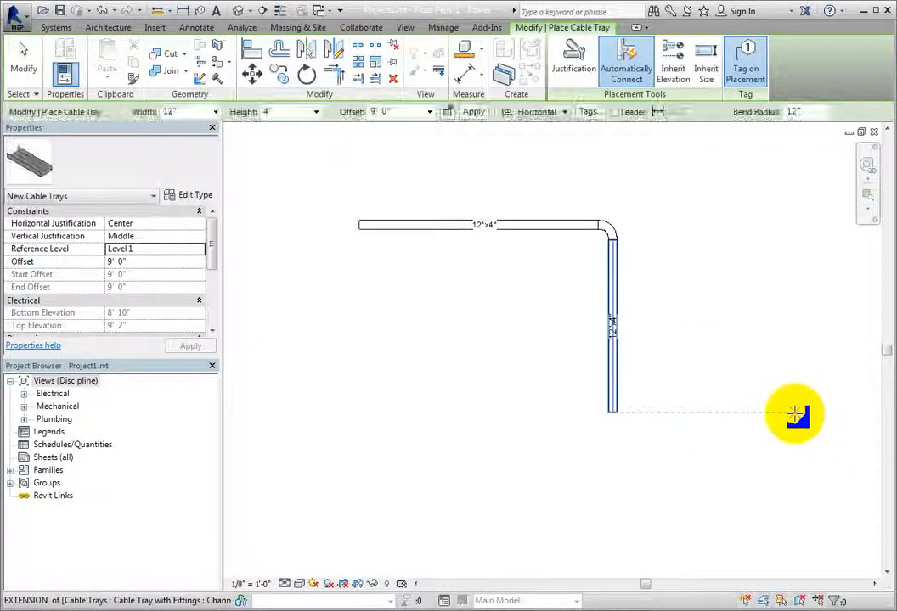
# Draw an L-shaped run of Wire Mesh Cable Tray without Fittings below the first run, aligned with its ends, and exit the tool.
pyautogui.moveTo(462, 431)
pyautogui.mouseDown(button='middle')
pyautogui.moveTo(500, 397)
pyautogui.moveTo(491, 379)
pyautogui.mouseUp(button='middle')
pyautogui.click(188, 169)
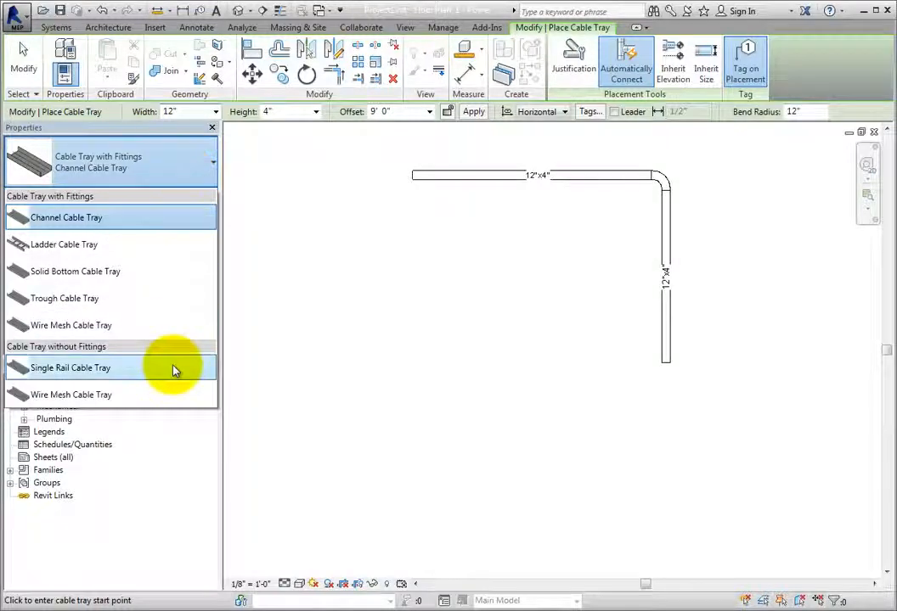
pyautogui.click(166, 399)
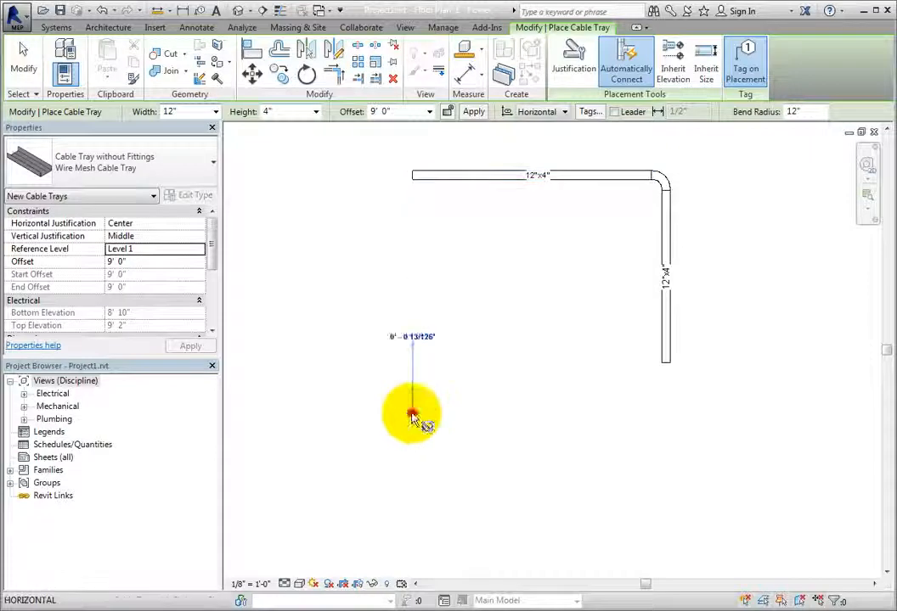
pyautogui.click(412, 414)
pyautogui.click(666, 413)
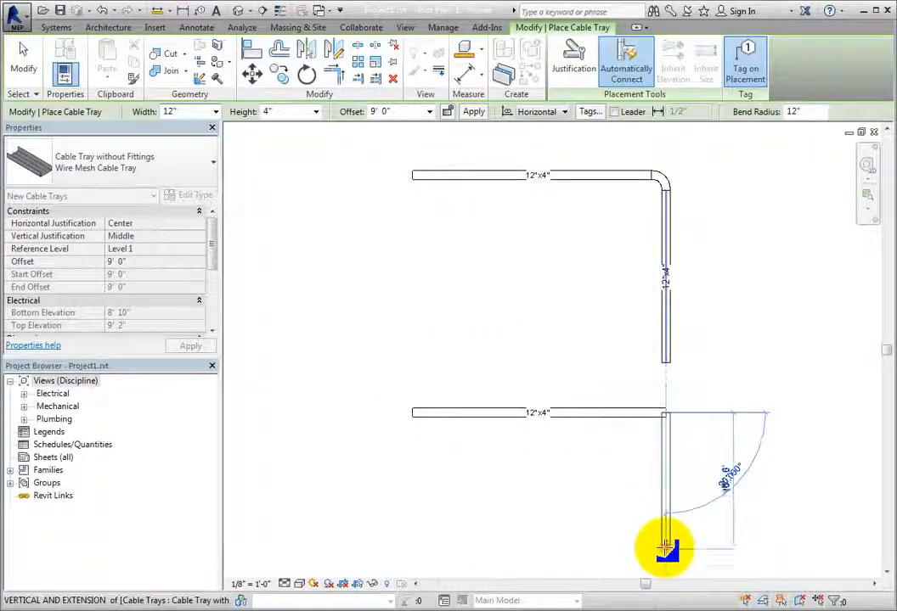
pyautogui.click(666, 551)
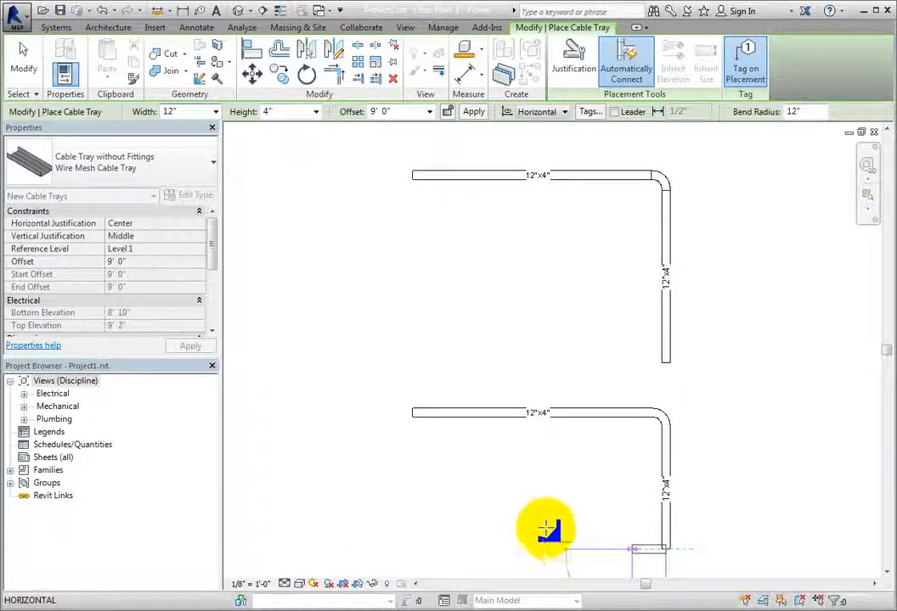
pyautogui.click(25, 66)
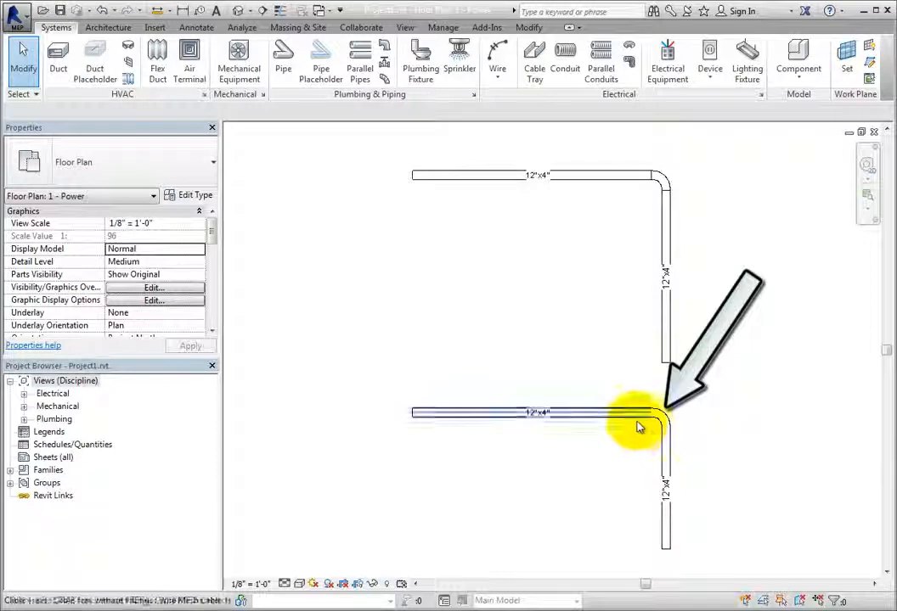
# Inspect the bend of the wire mesh cable tray run, and select its horizontal segment to review the instance properties.
pyautogui.scroll(3, 638, 464)
pyautogui.scroll(2, 638, 465)
pyautogui.moveTo(633, 474); pyautogui.dragTo(506, 434, button='middle')
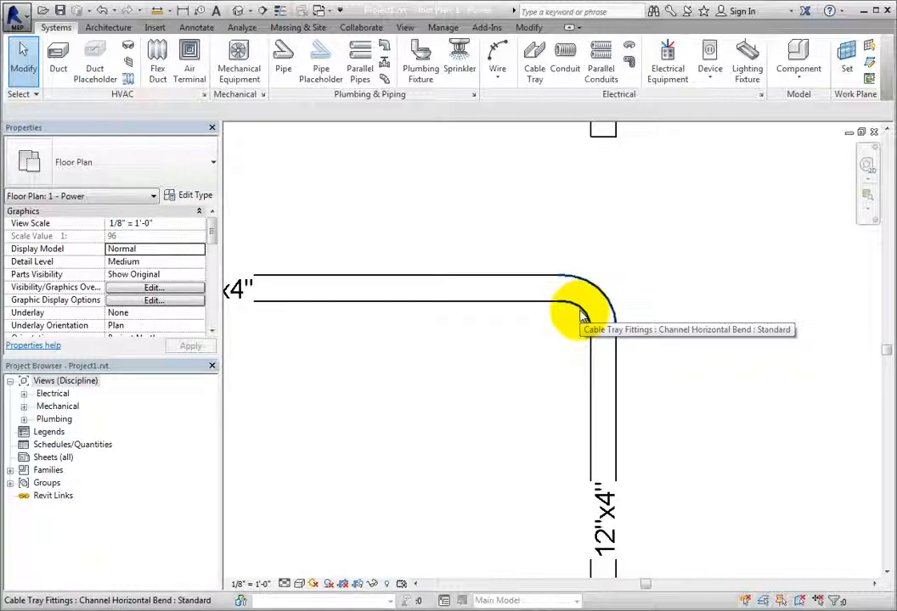
pyautogui.scroll(-5, 583, 316)
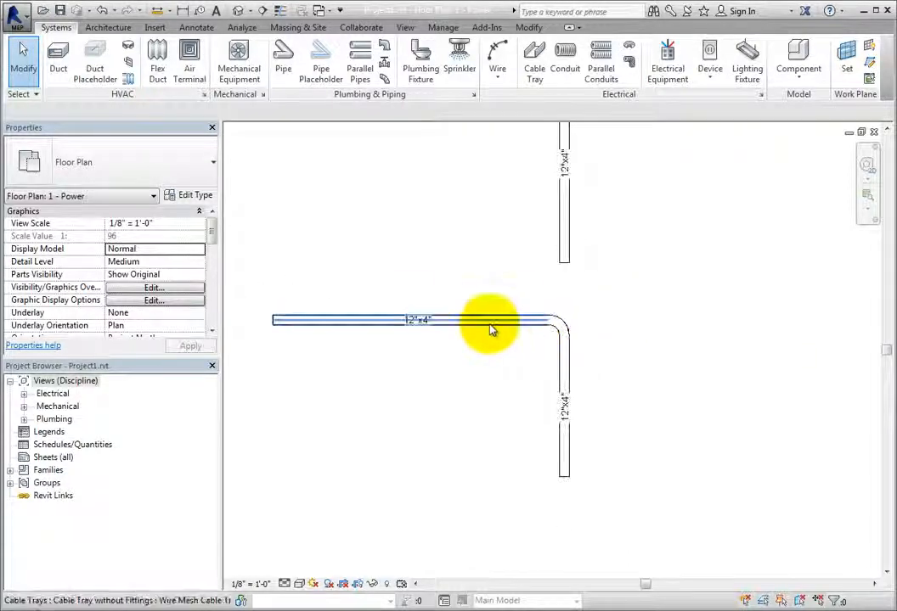
pyautogui.click(490, 330)
pyautogui.moveTo(492, 341); pyautogui.dragTo(583, 481, button='middle')
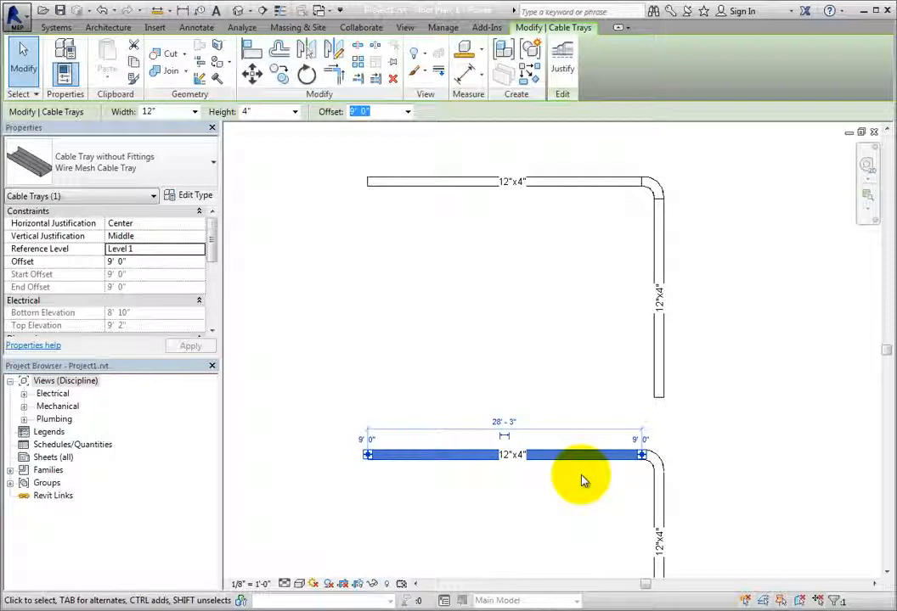
pyautogui.moveTo(212, 225)
pyautogui.mouseDown()
pyautogui.moveTo(214, 296)
pyautogui.moveTo(213, 227)
pyautogui.mouseUp()
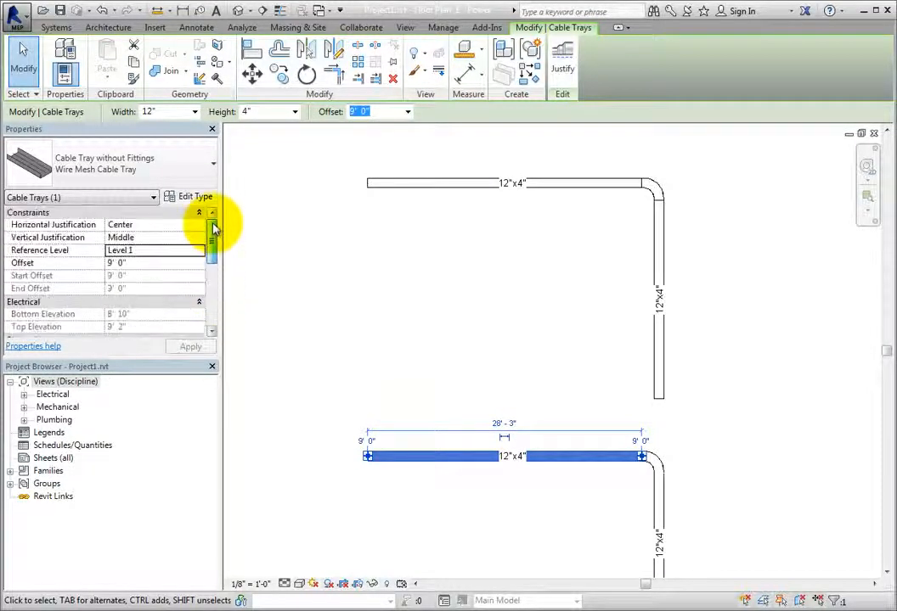